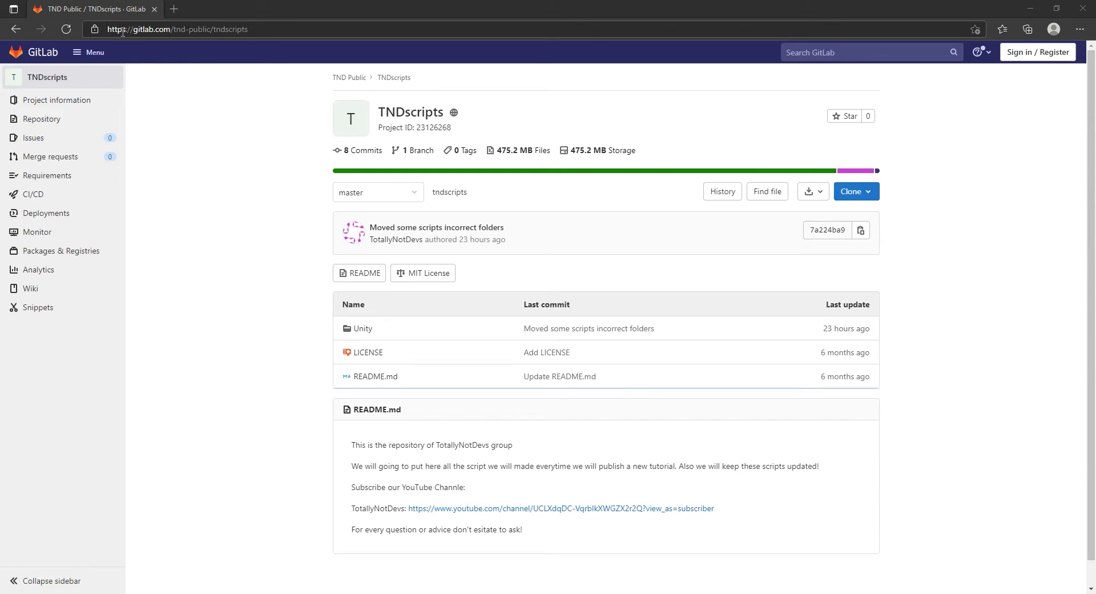
Download the TNDscripts repository's Unity folder from GitLab as a zip archive
left_click_drag(115, 29, 252, 31)
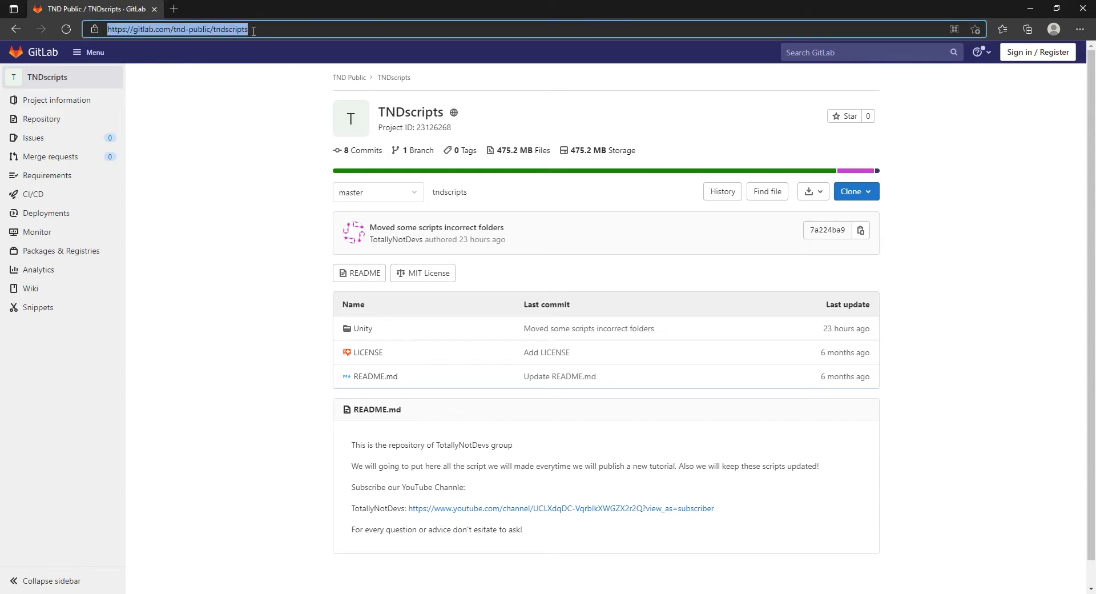
left_click(264, 201)
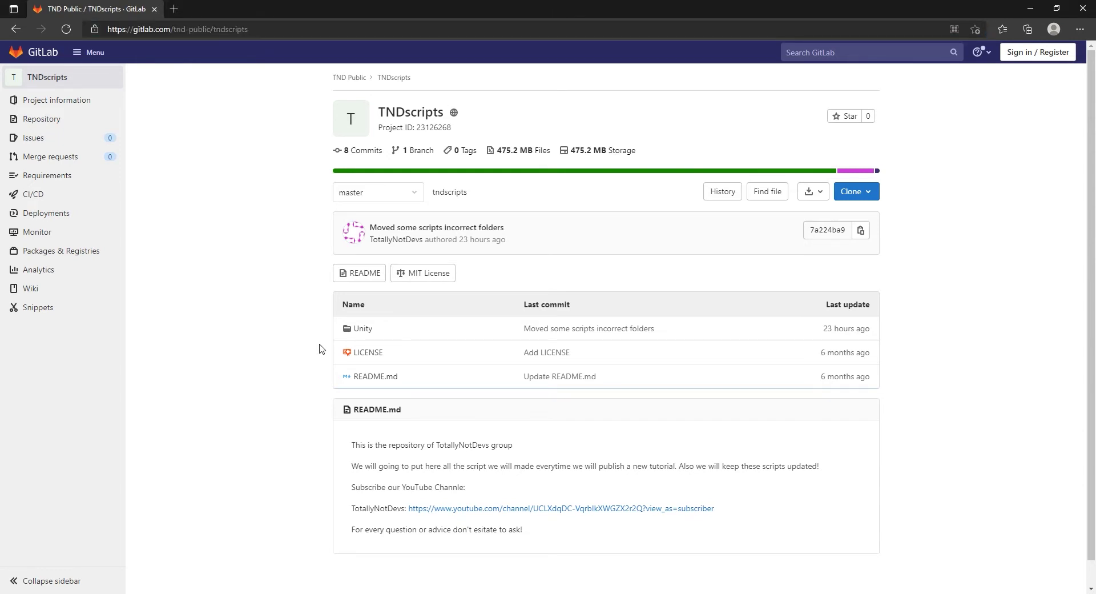
left_click(363, 329)
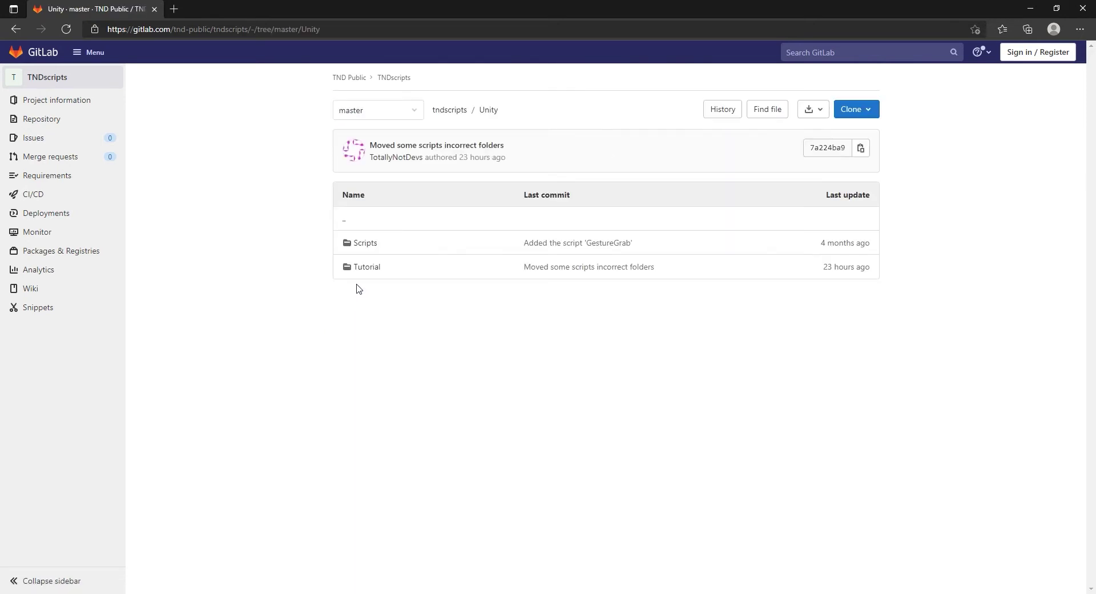
left_click(820, 117)
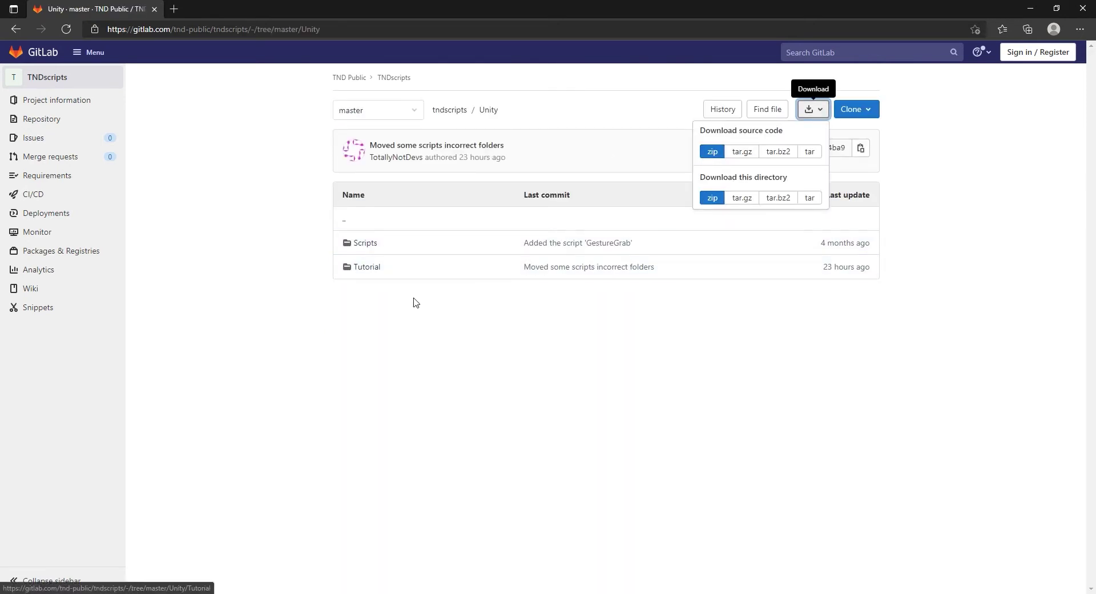
left_click(281, 305)
Extract the desktop zip with 7-Zip into a tndscripts-master folder
left_click(1030, 9)
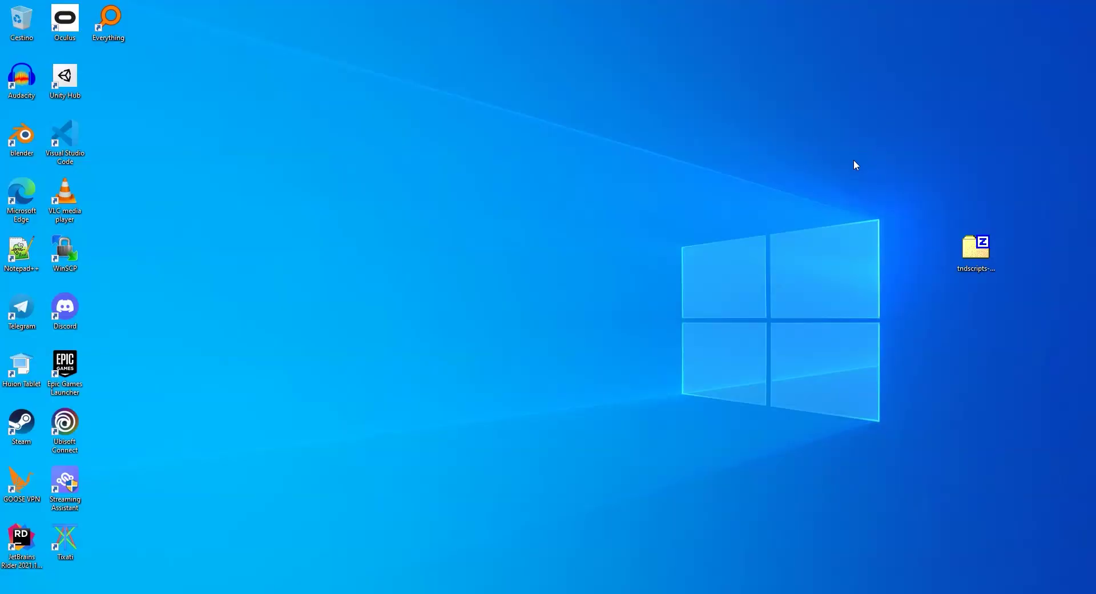
left_click_drag(973, 245, 851, 189)
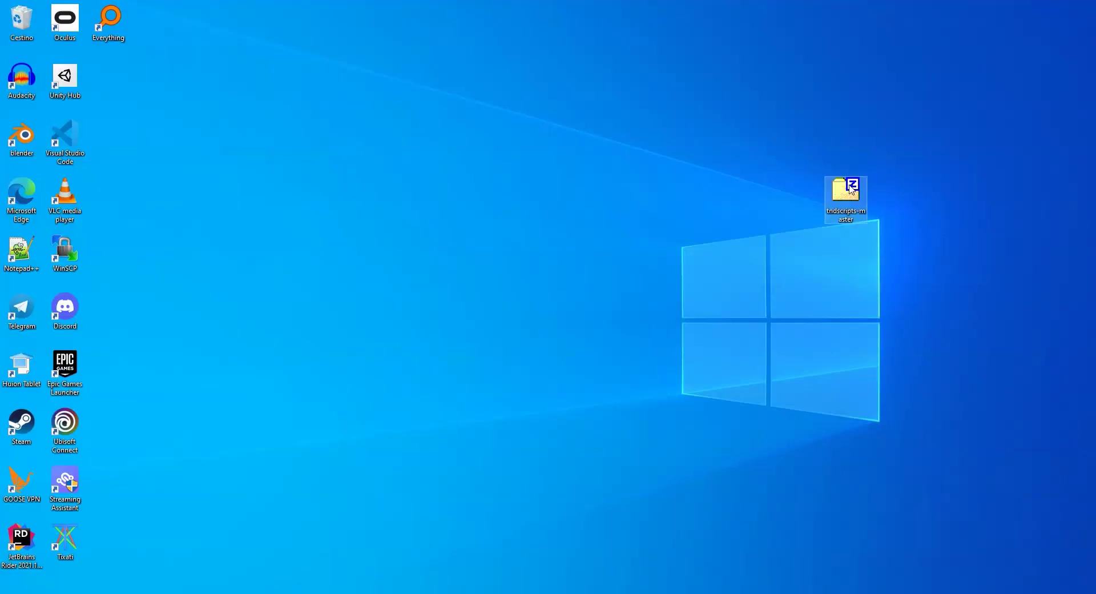
right_click(850, 188)
mouse_move(739, 235)
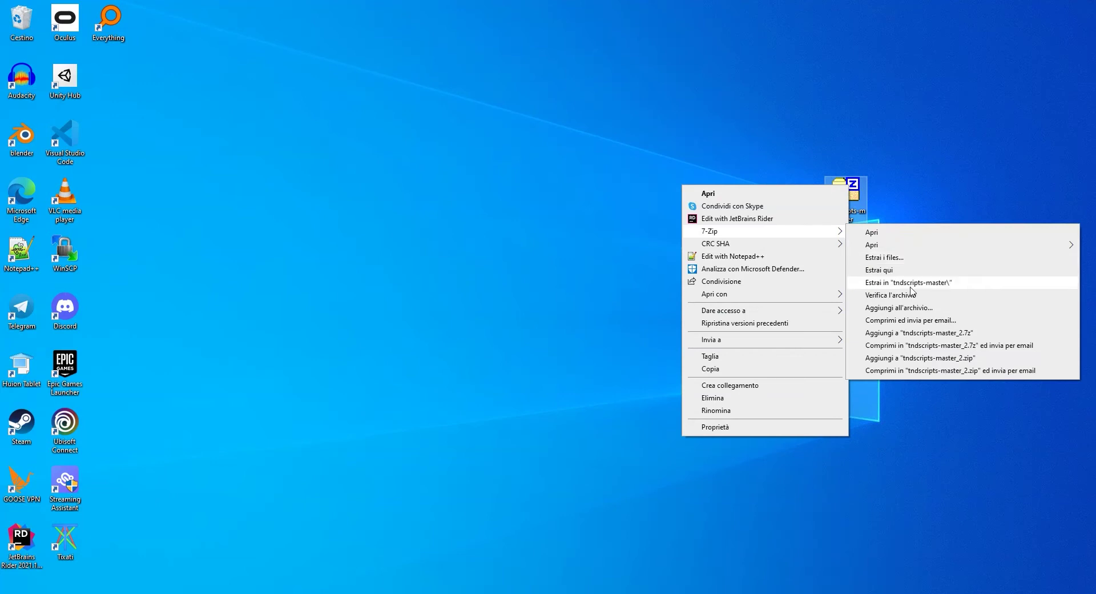
left_click(911, 281)
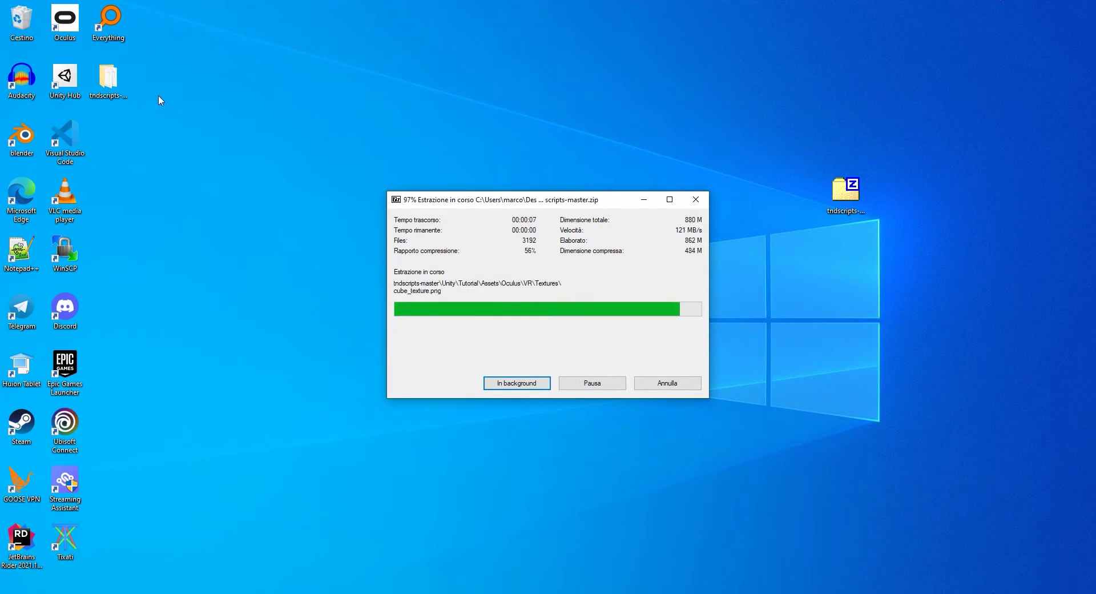
Open tndscripts-master > Unity and check its Scripts and Tutorial subfolders
double_click(108, 79)
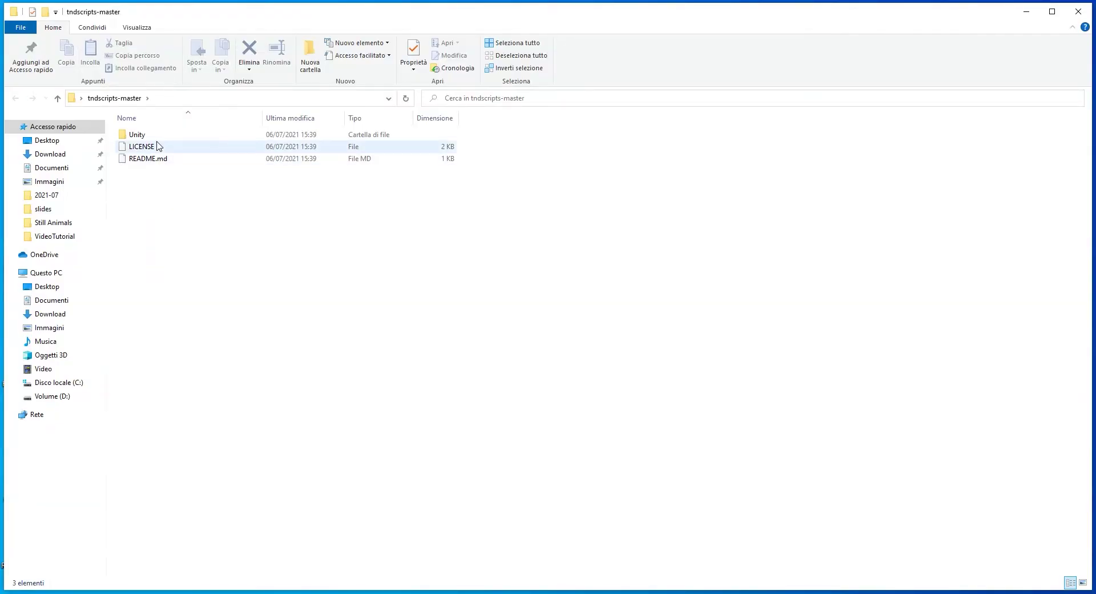
double_click(157, 134)
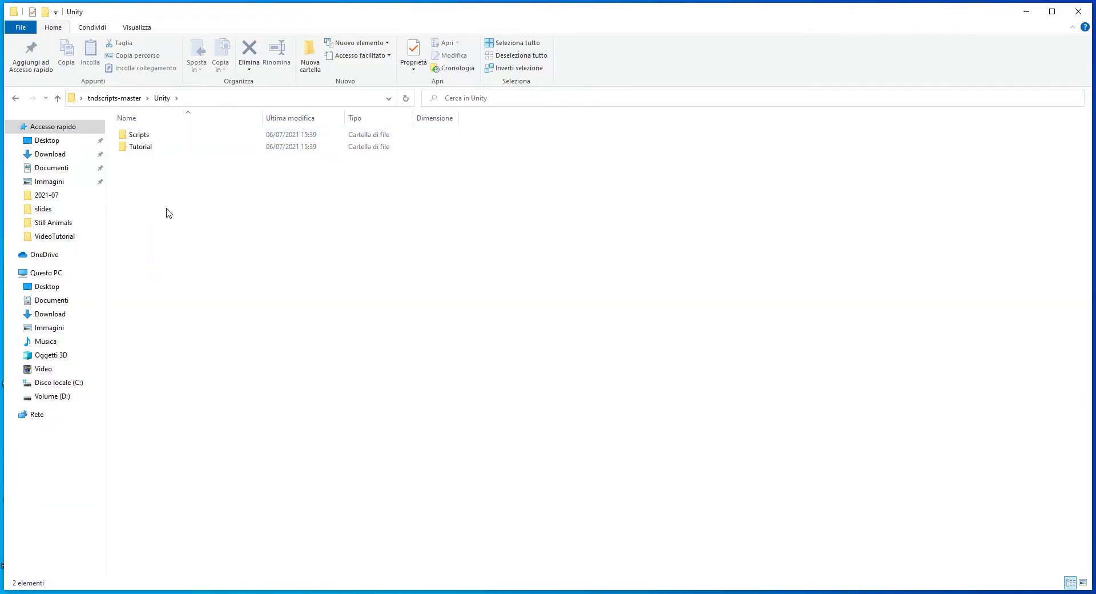
left_click(159, 135)
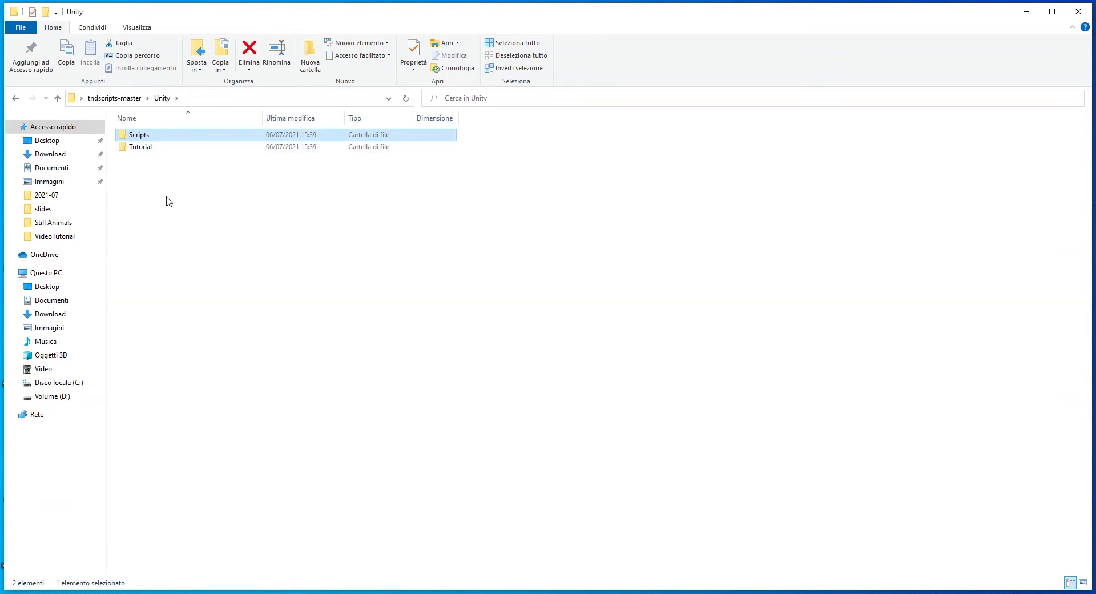
left_click(1028, 12)
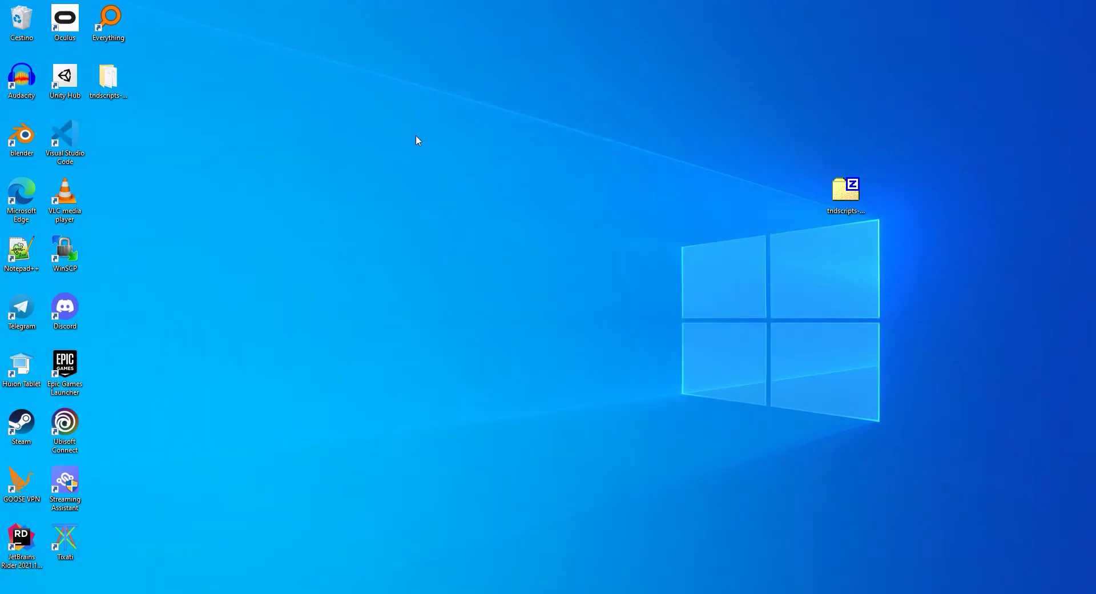
Add Desktop > tndscripts-master > Unity > Tutorial as a project in Unity Hub
double_click(74, 83)
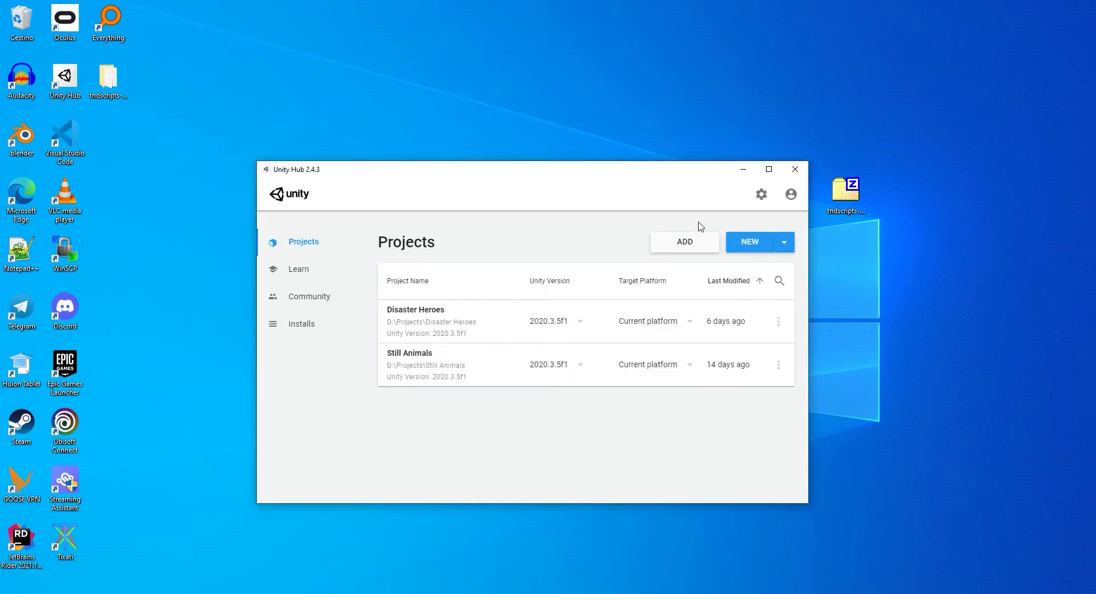
left_click(682, 247)
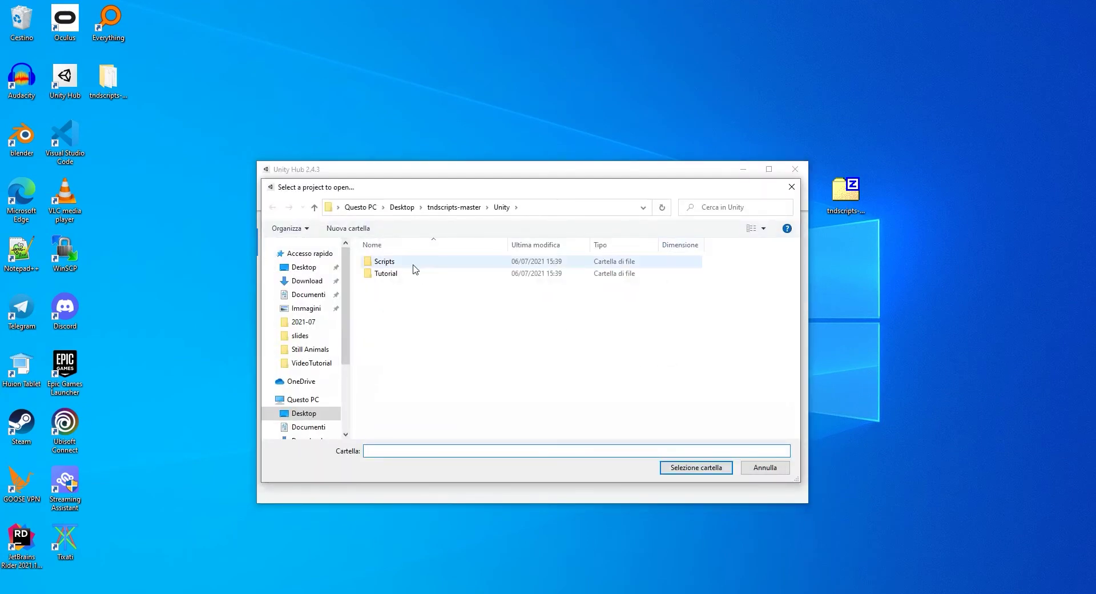
left_click(308, 271)
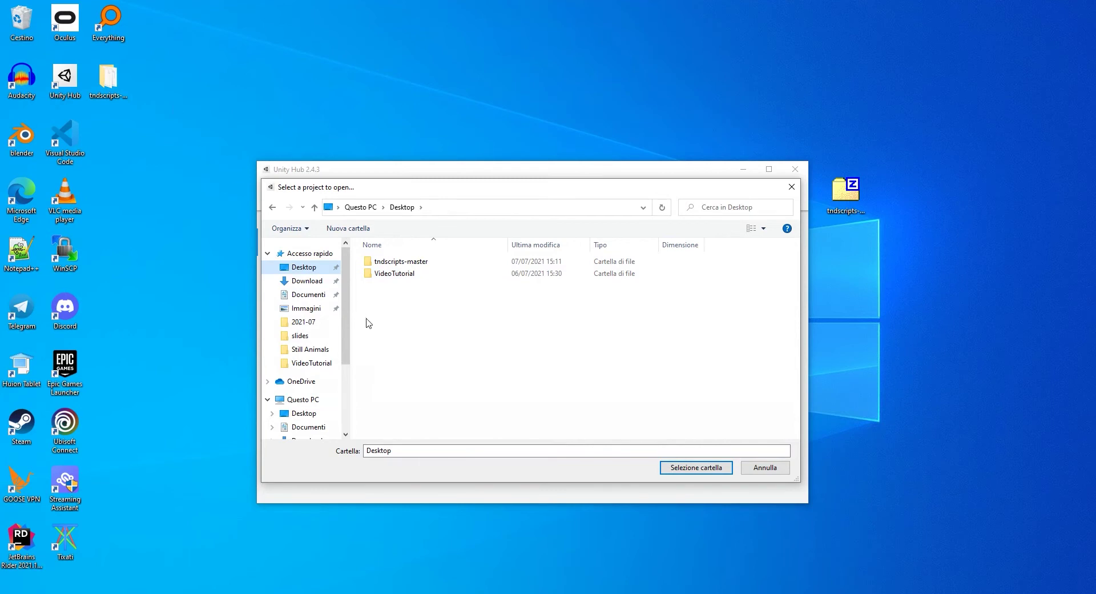
double_click(421, 262)
left_click(419, 264)
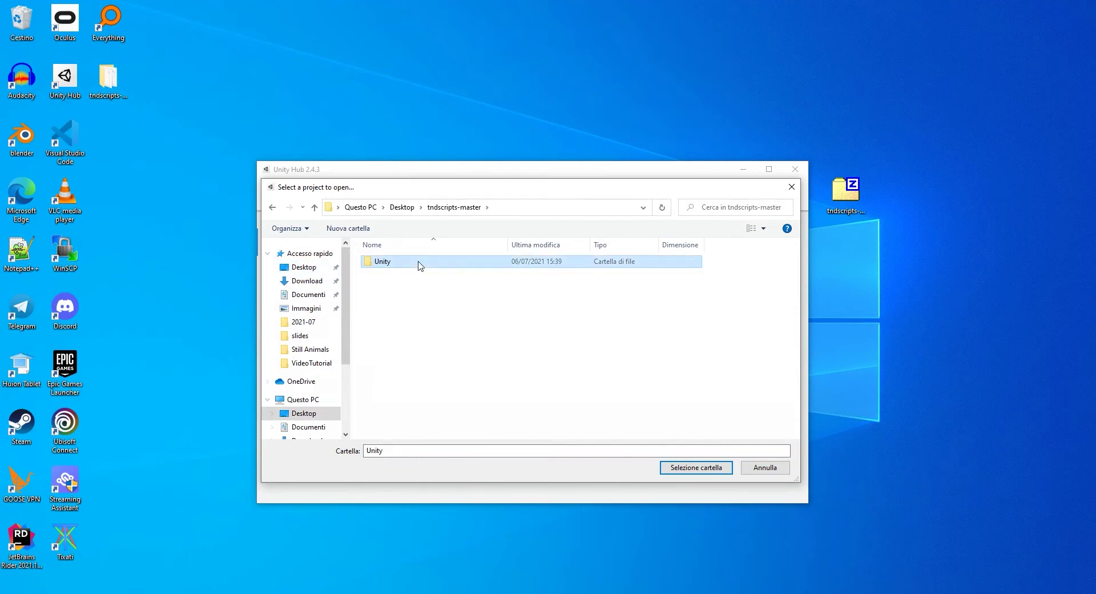
double_click(420, 262)
left_click(390, 277)
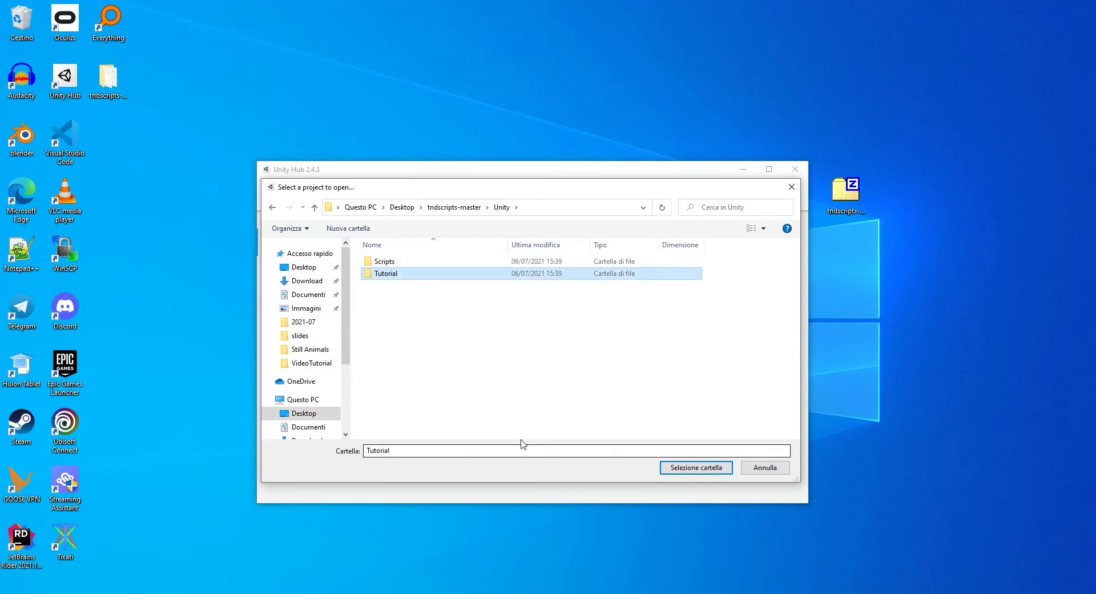
left_click(685, 468)
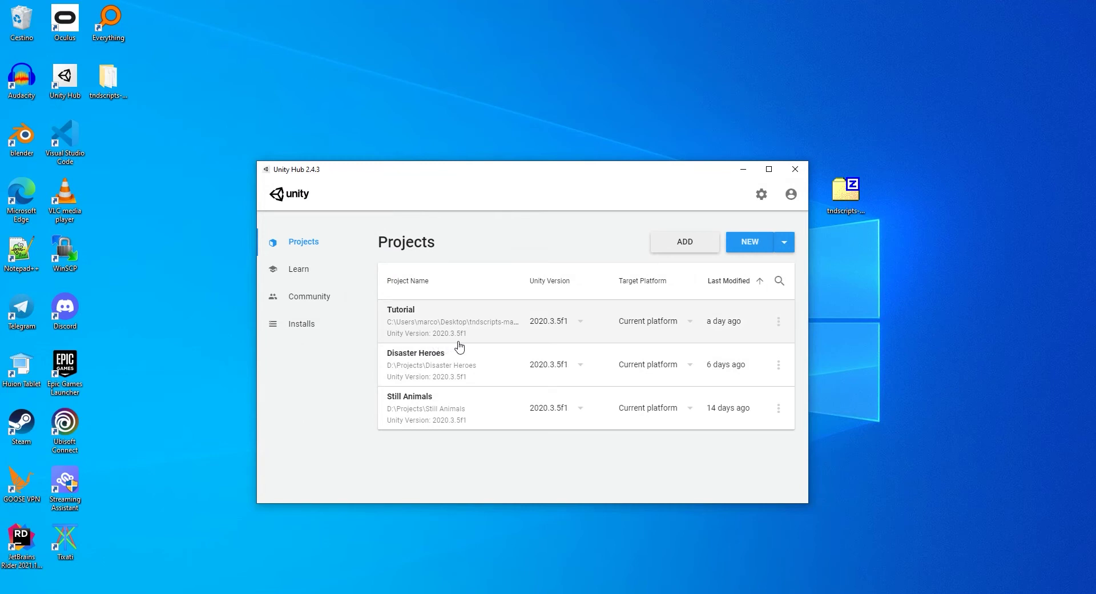
Open the Tutorial project, dismiss the Update Check dialog, and maximize the editor window
left_click(410, 313)
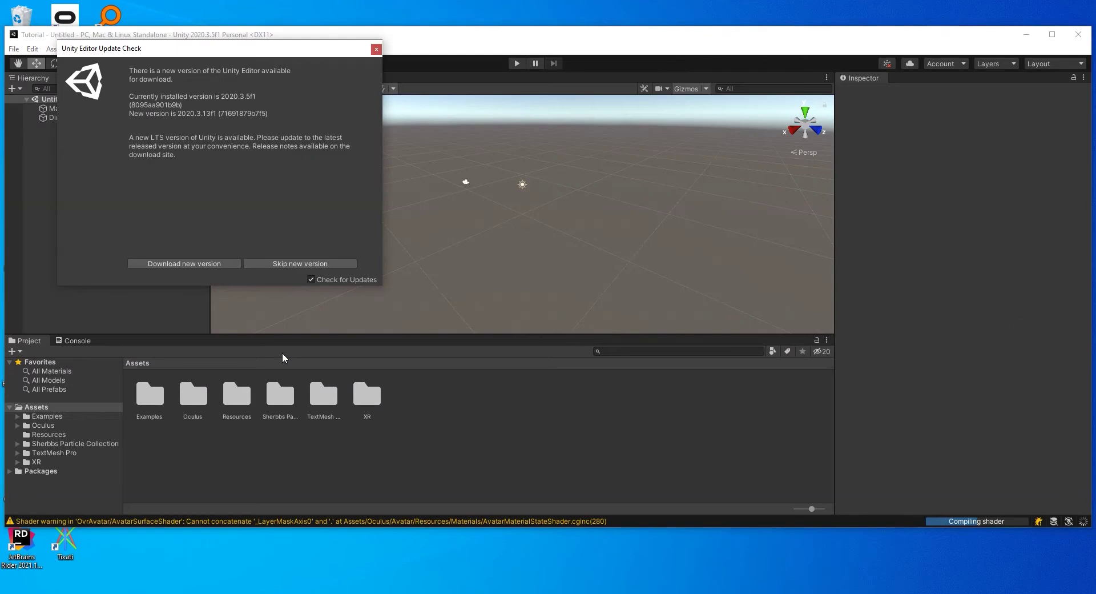
left_click(376, 50)
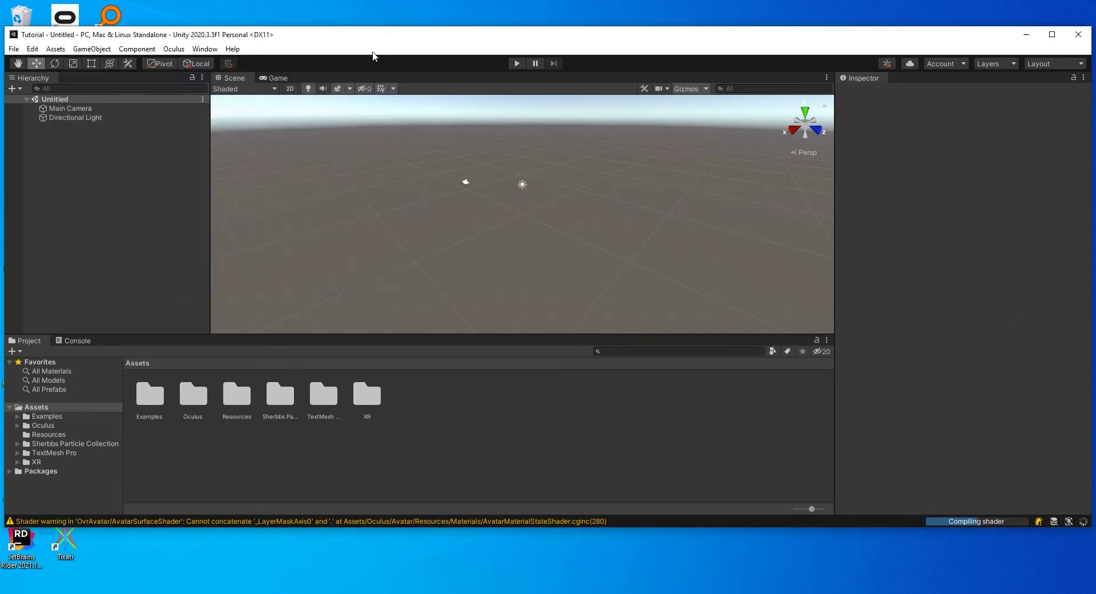
left_click(1052, 34)
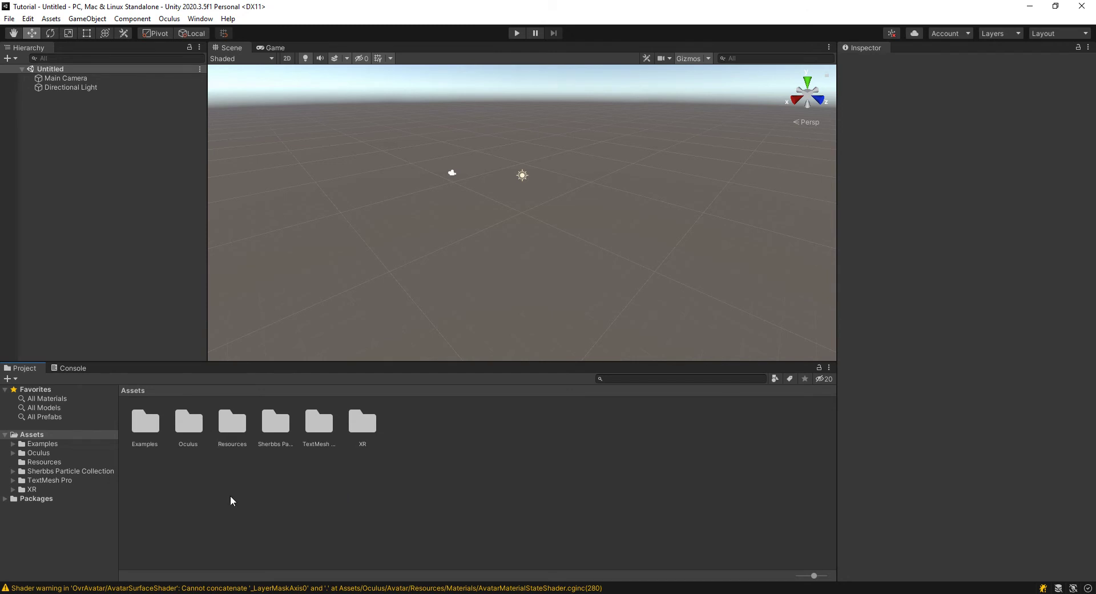
Browse the Examples subfolders (Fonts, Models, PNG, Prefabs, Scripts) and open Scenes
left_click(143, 431)
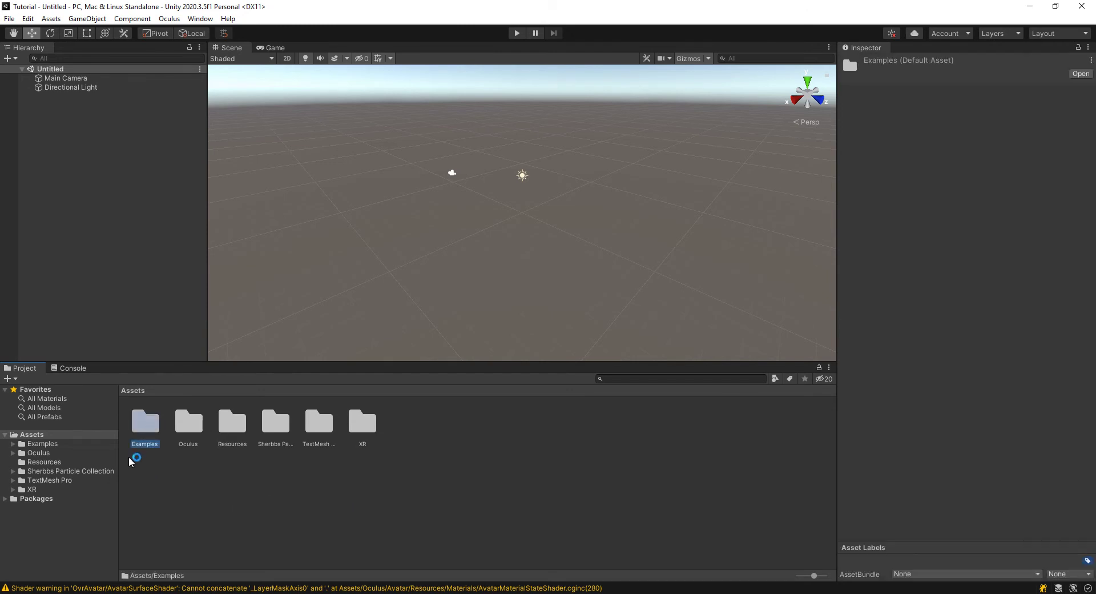
double_click(145, 431)
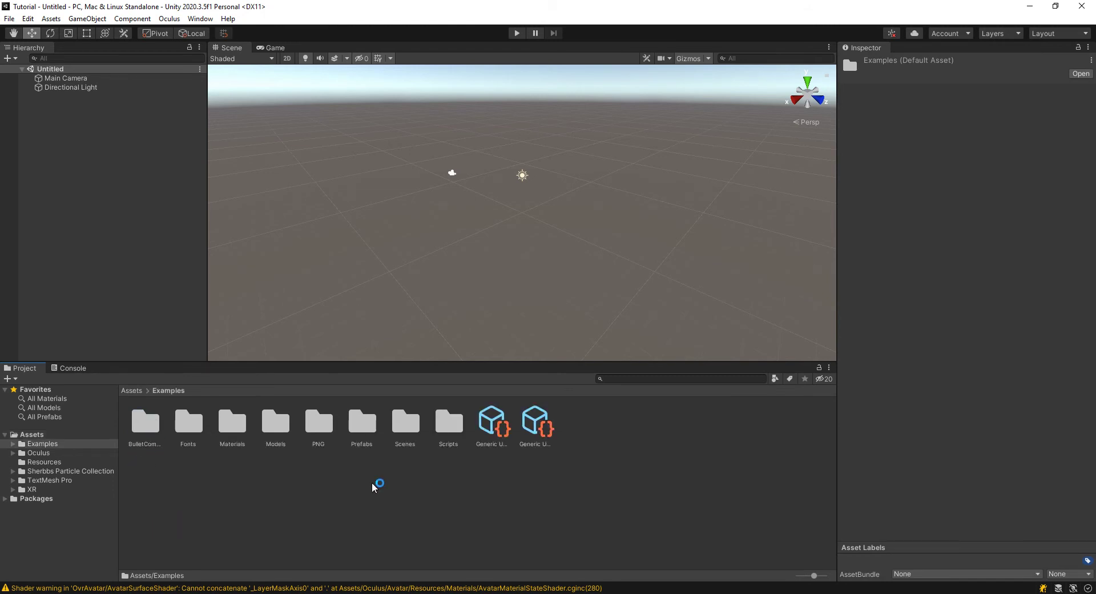
left_click(141, 447)
left_click(184, 429)
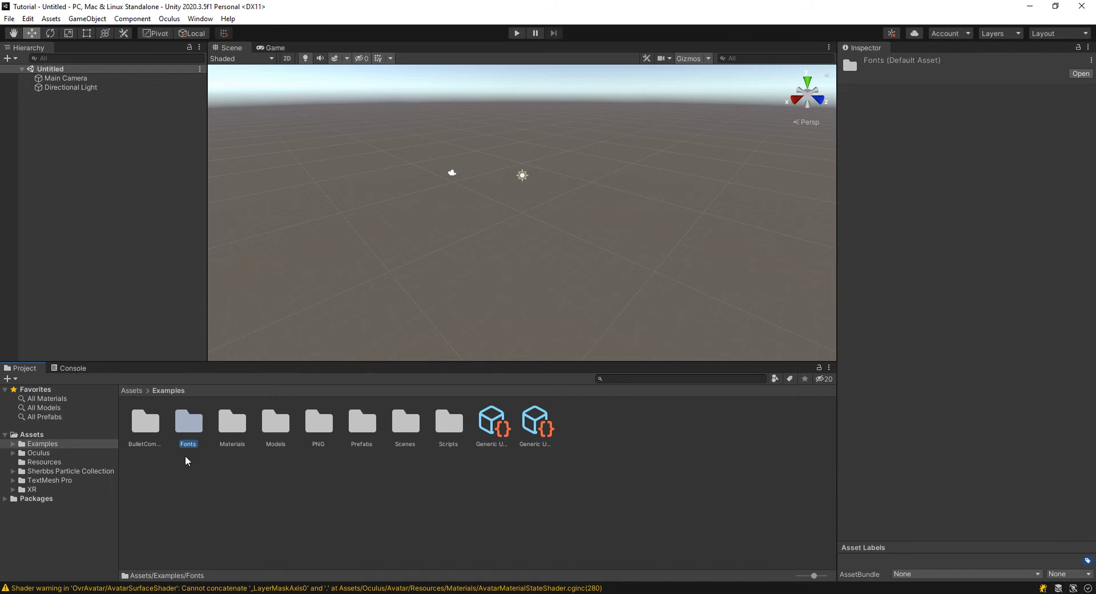
left_click(147, 428)
left_click(229, 425)
left_click(275, 425)
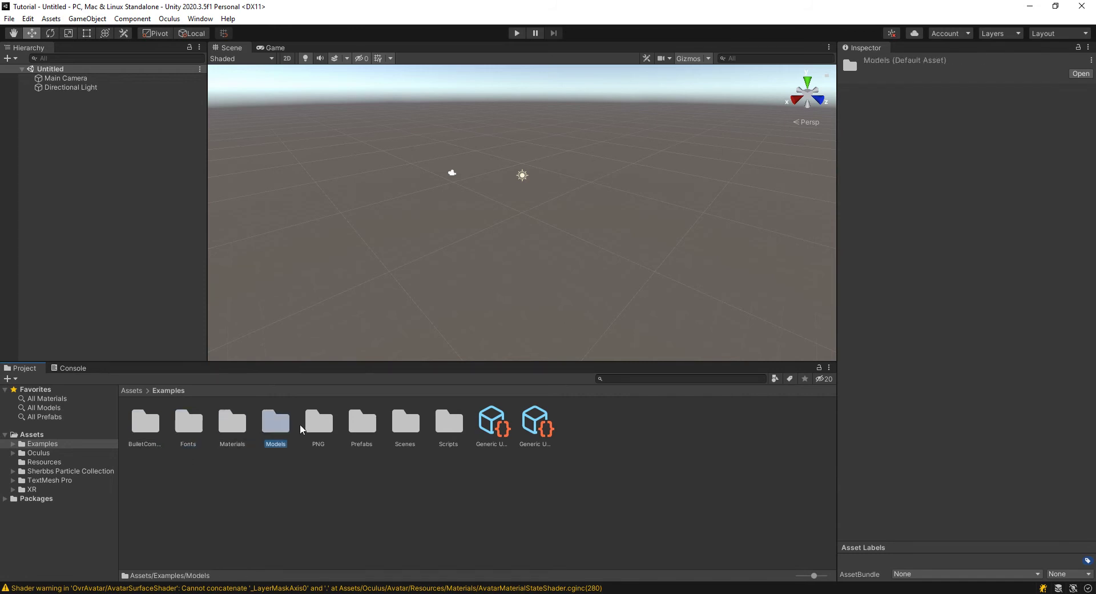
left_click(313, 428)
left_click(351, 423)
left_click(436, 422)
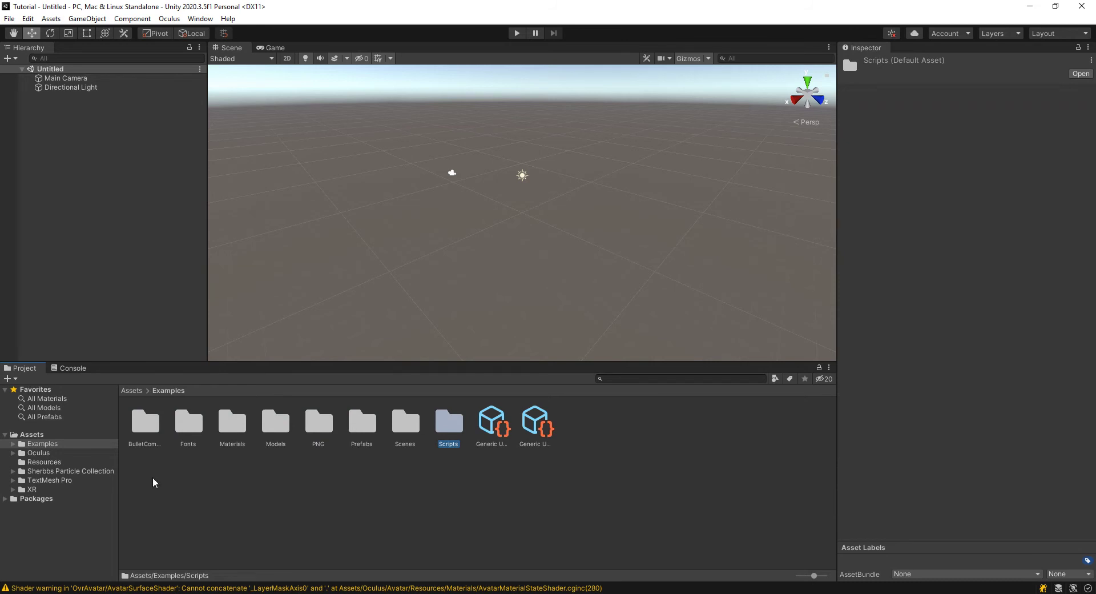
left_click(407, 438)
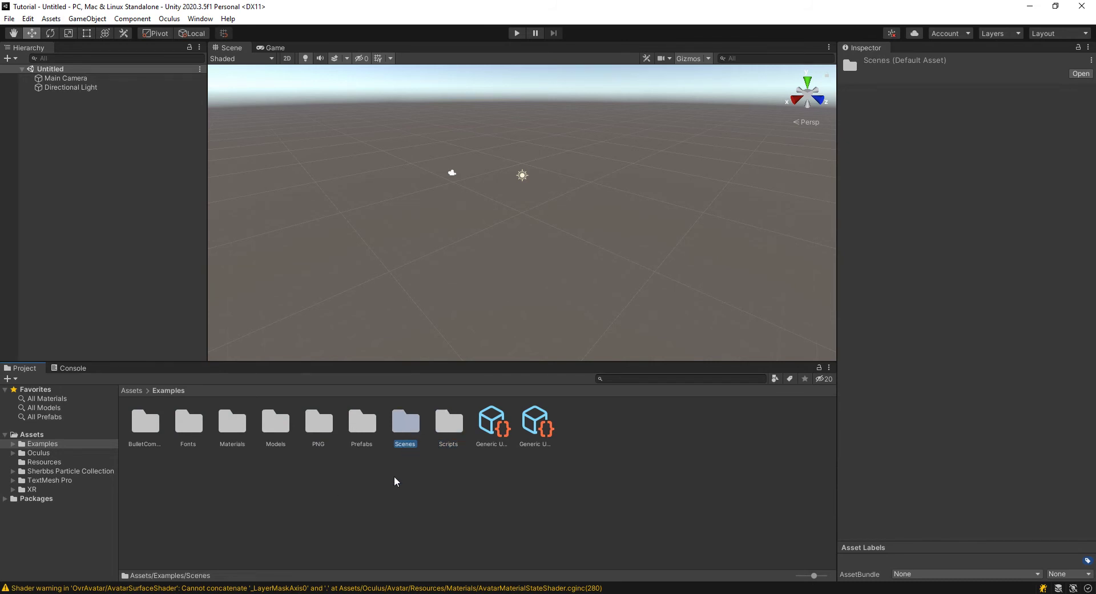
double_click(410, 438)
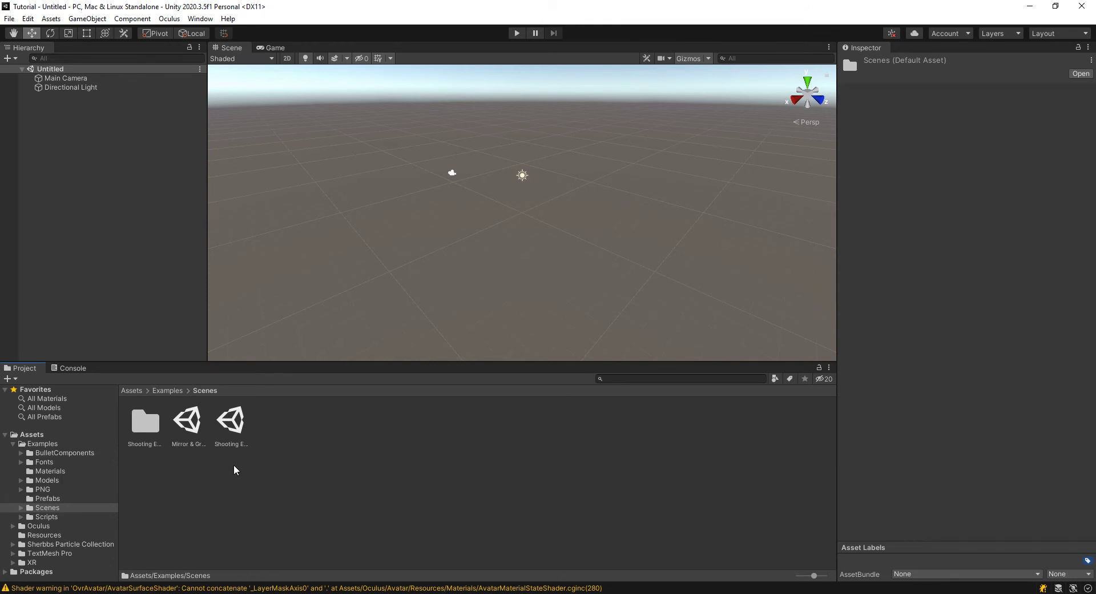
Open the Mirror & Grab scene and enlarge the Scene view by resizing the panels
double_click(186, 426)
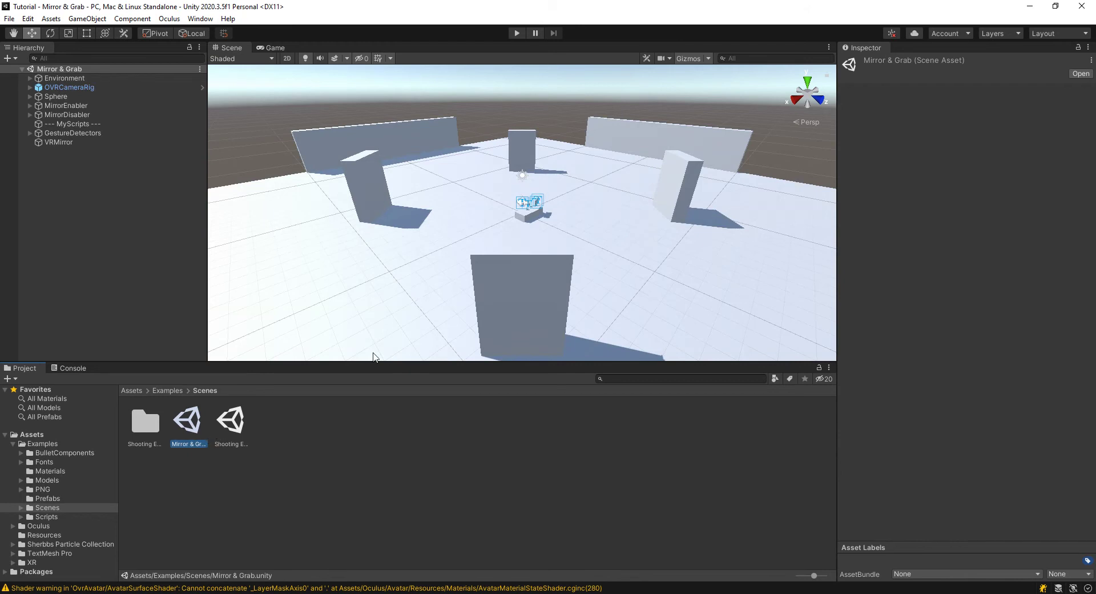
key("w")
right_click_drag(450, 272, 450, 262)
left_click_drag(443, 361, 442, 430)
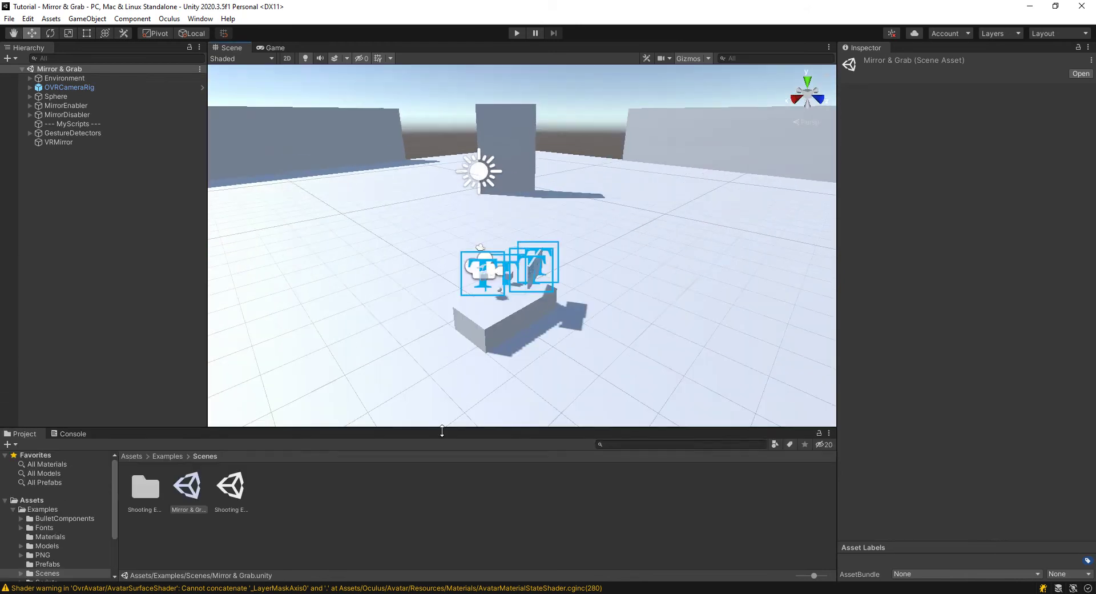
left_click_drag(836, 297, 938, 303)
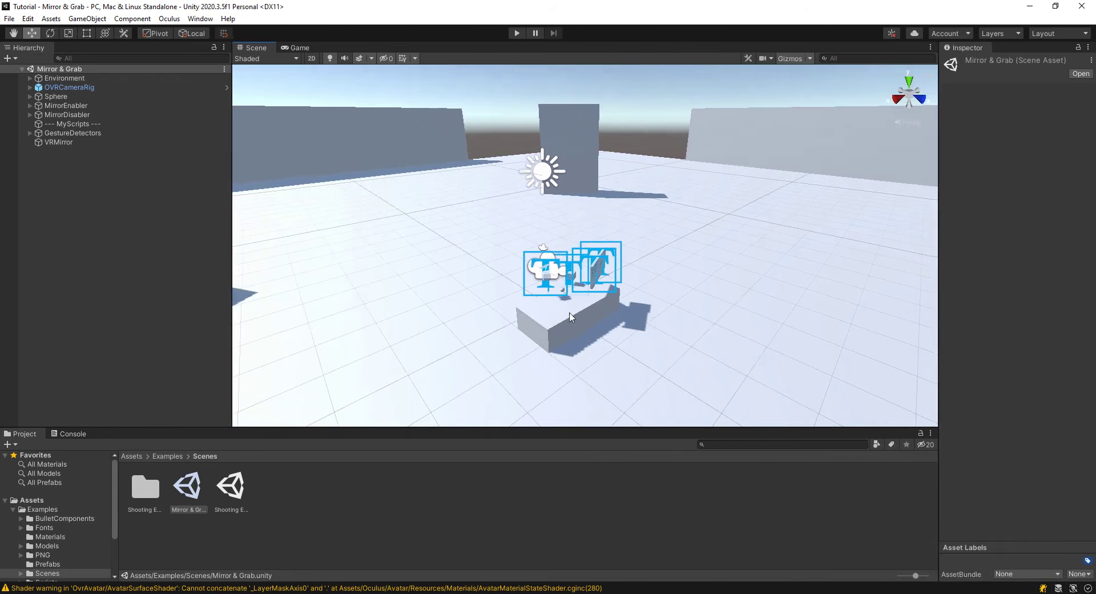
left_click_drag(232, 269, 175, 269)
right_click_drag(319, 288, 614, 274)
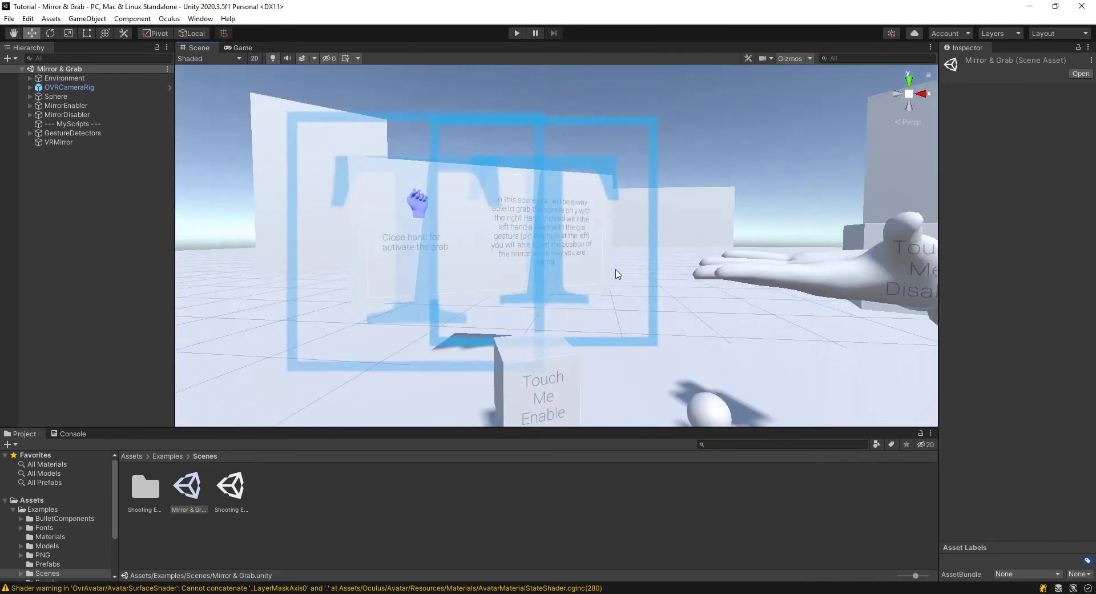
Shrink the Gizmos 3D Icons size and fly around the sign panel
left_click(799, 60)
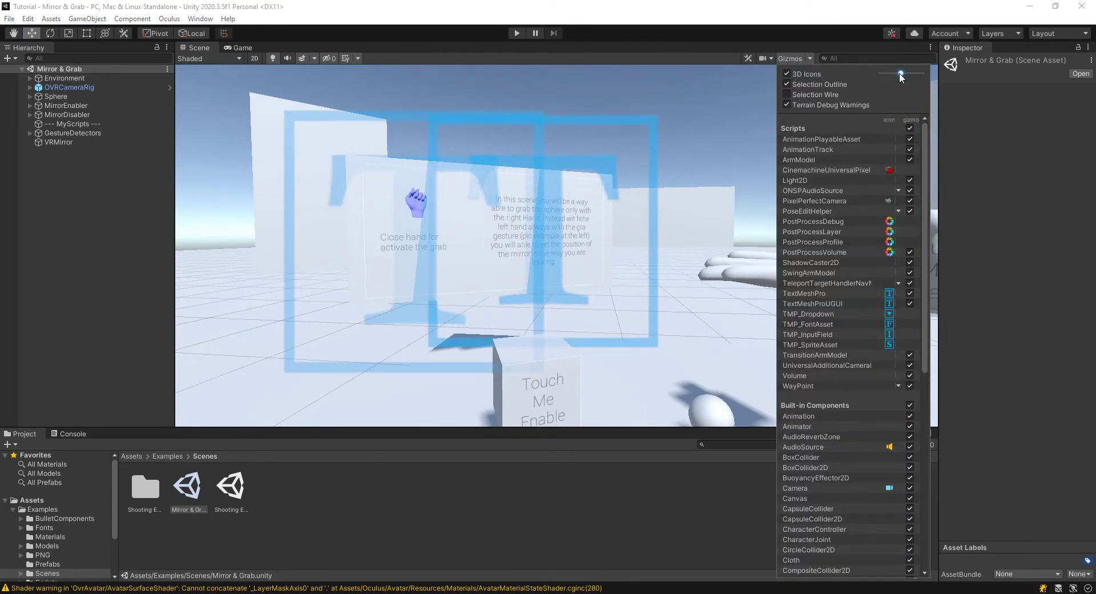
left_click_drag(902, 74, 888, 75)
left_click(335, 235)
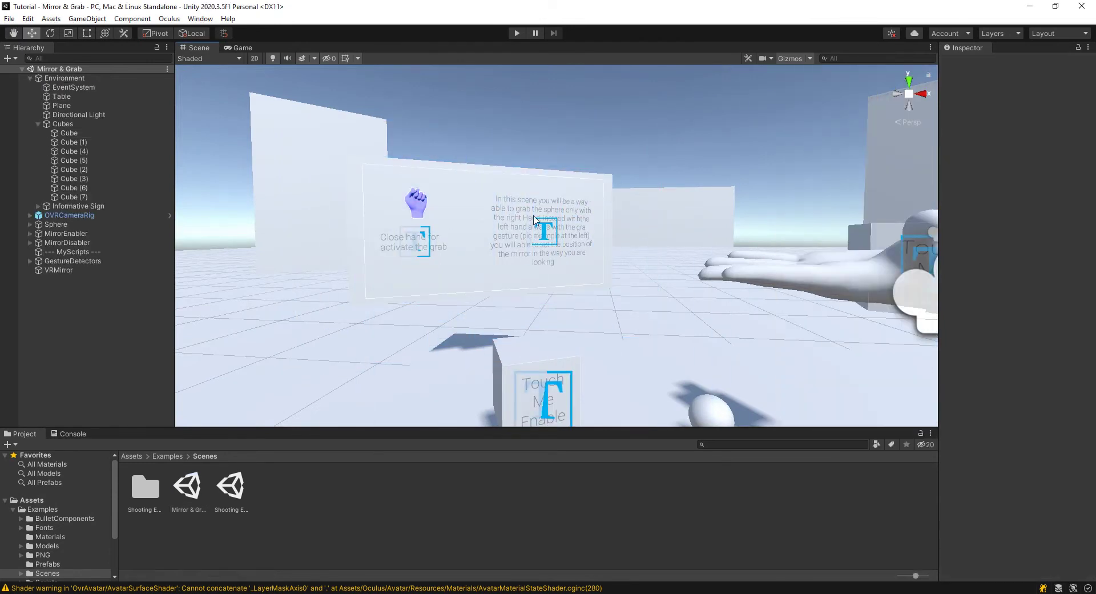
right_click_drag(534, 259, 401, 264)
key("s")
Load the Shooting Example scene and fly around its desert and sky
double_click(231, 486)
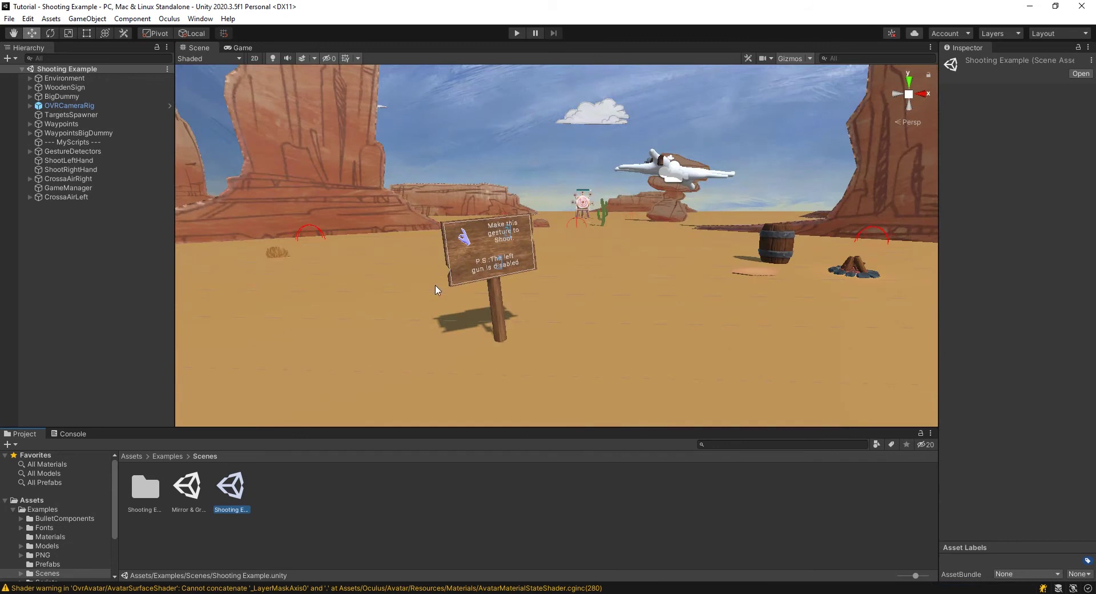
mouse_move(438, 290)
right_mouse_down()
mouse_move(429, 340)
mouse_move(455, 298)
right_mouse_up()
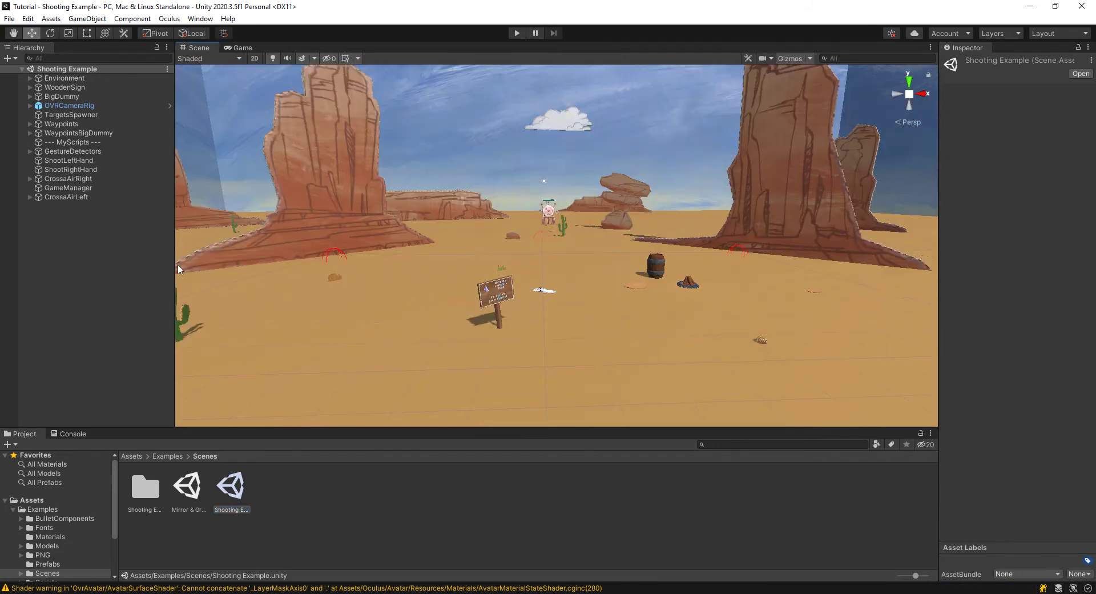
left_click_drag(176, 263, 164, 263)
right_click_drag(344, 278, 572, 362)
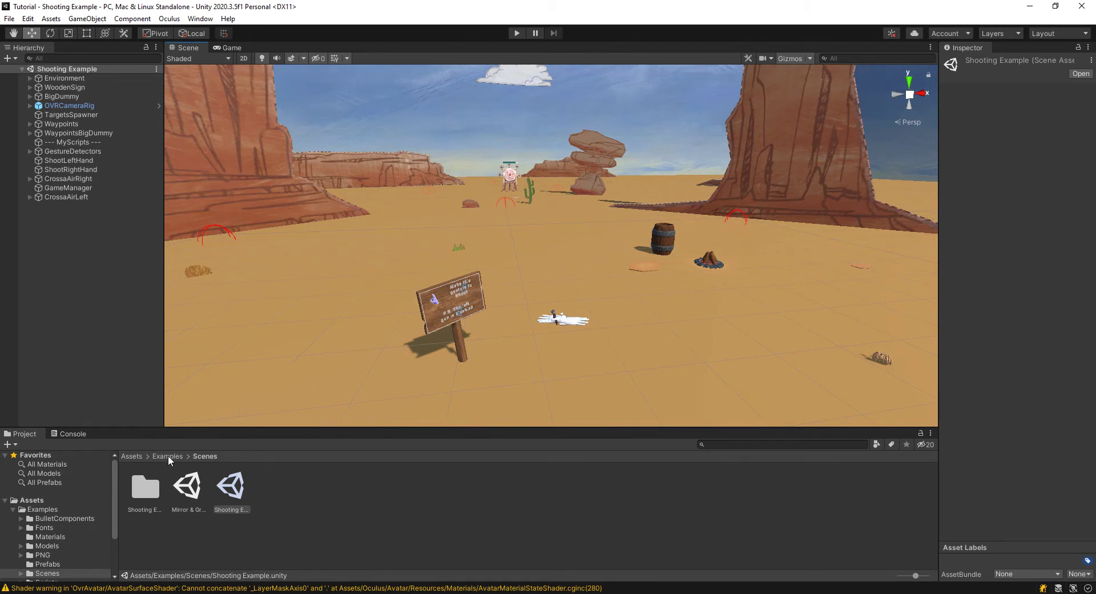
right_click_drag(548, 308, 539, 277)
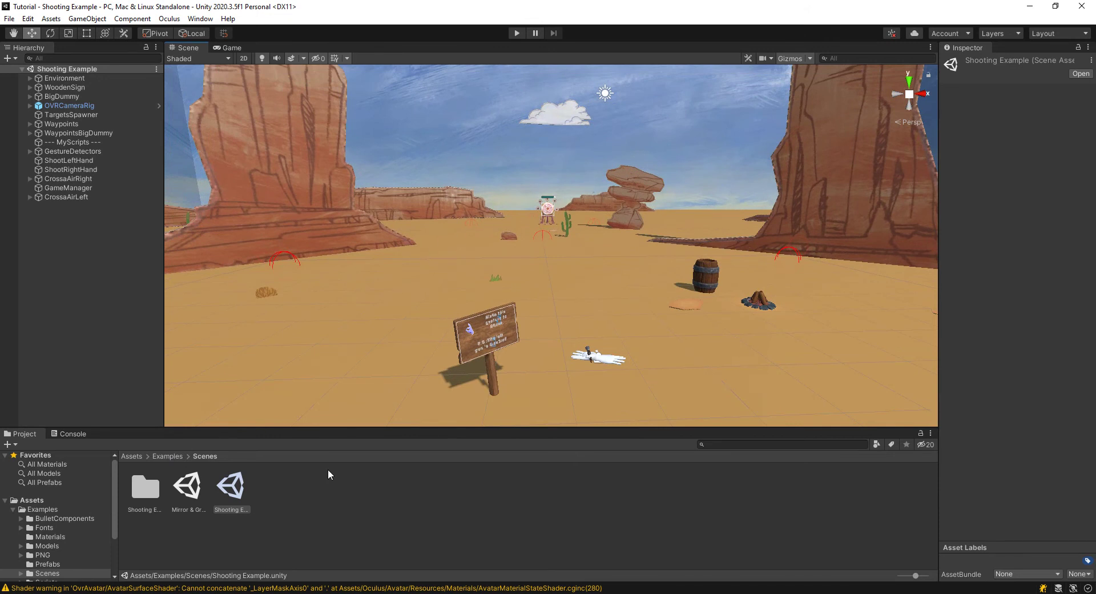
right_click_drag(391, 331, 420, 336)
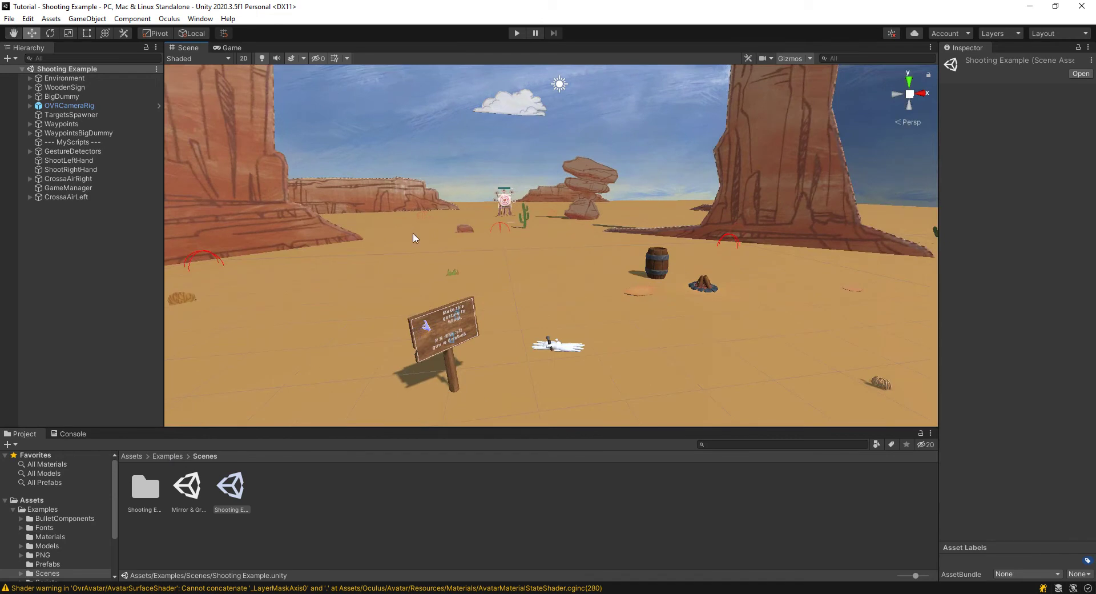
mouse_move(393, 324)
right_mouse_down()
mouse_move(463, 318)
mouse_move(408, 333)
right_mouse_up()
Open Examples > Scripts and view the NPCStats and HealthBar scripts in the code editor
left_click(167, 456)
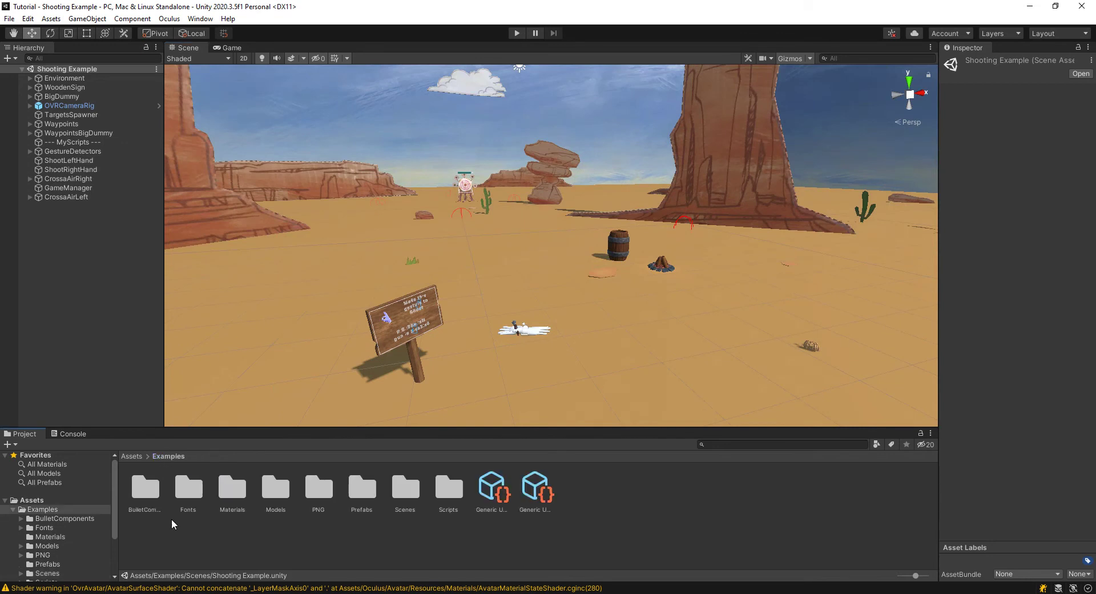
double_click(448, 490)
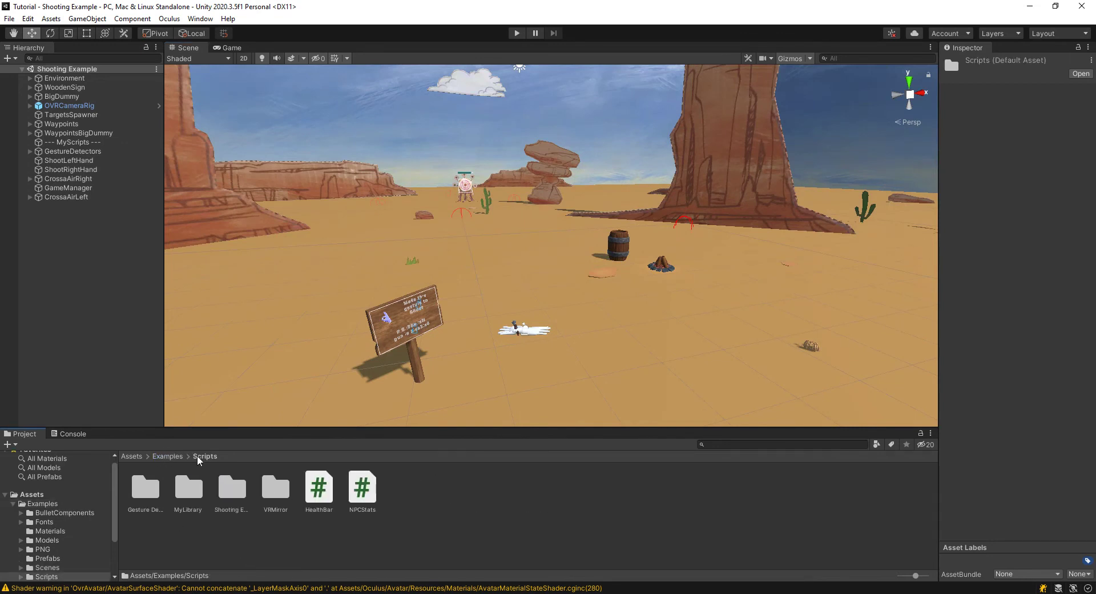
left_click(363, 493)
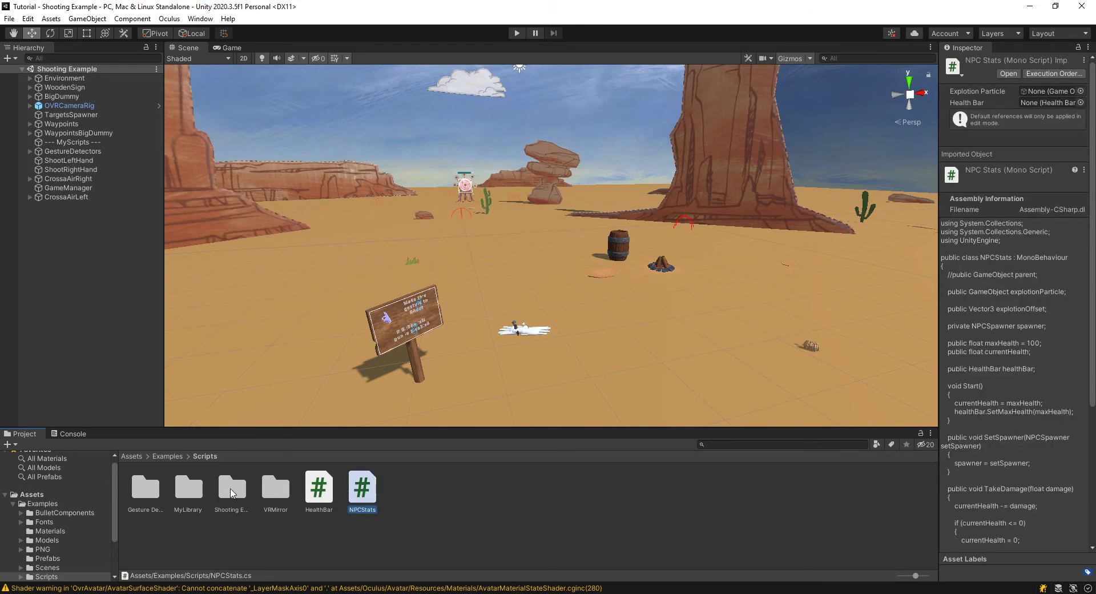
left_click(231, 490)
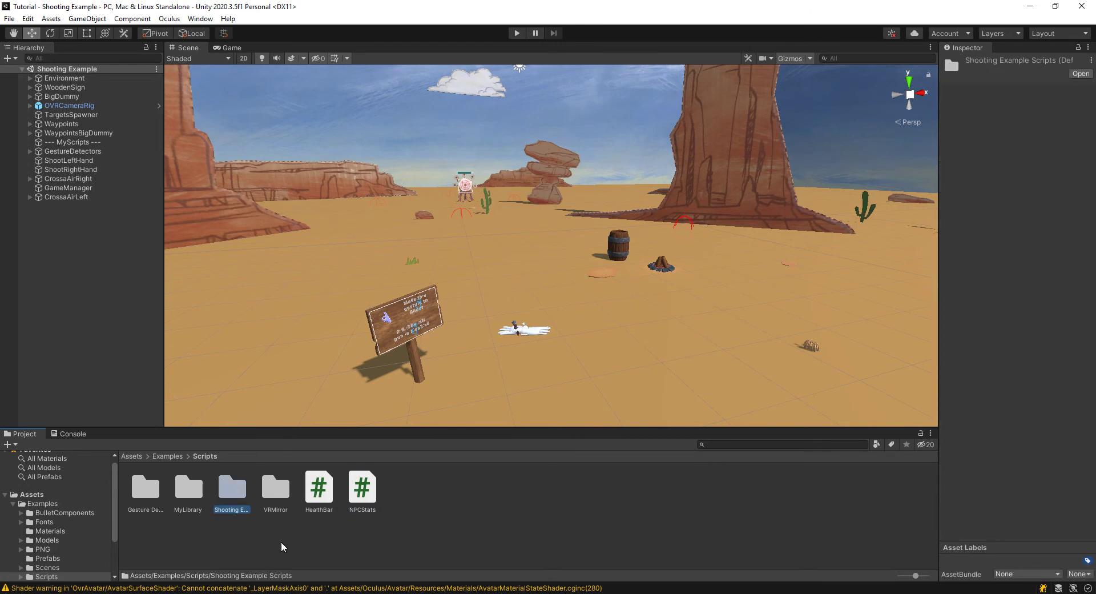
left_click(318, 524)
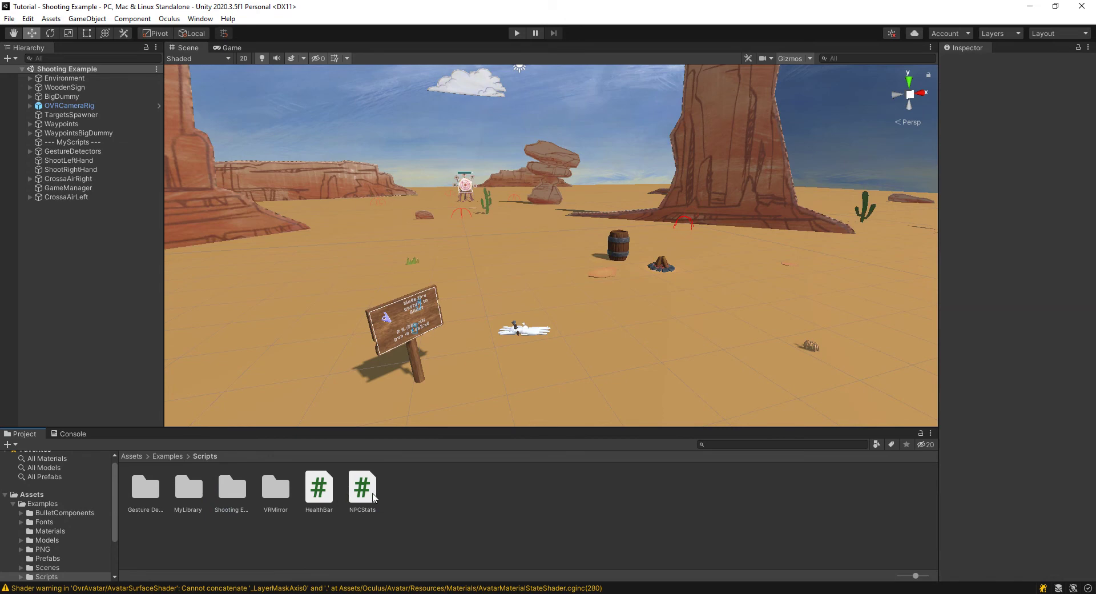
left_click(332, 498, "ctrl")
key("Return")
Drag NPCStats and HealthBar together into the Shooting Example Scripts folder
left_click(362, 488)
left_click(317, 495, "shift")
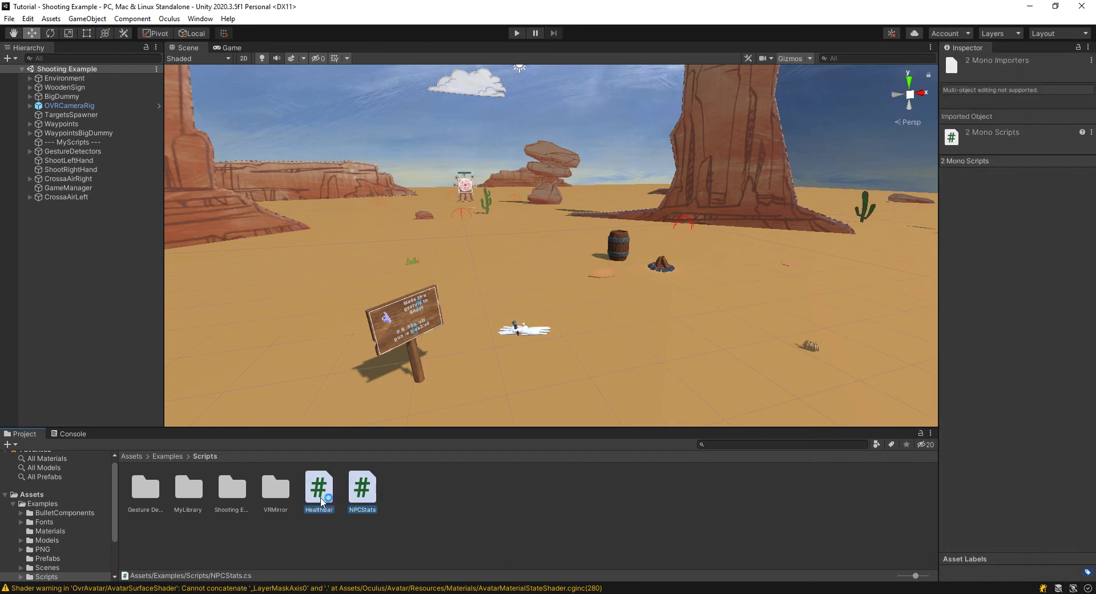
left_click_drag(316, 495, 230, 489)
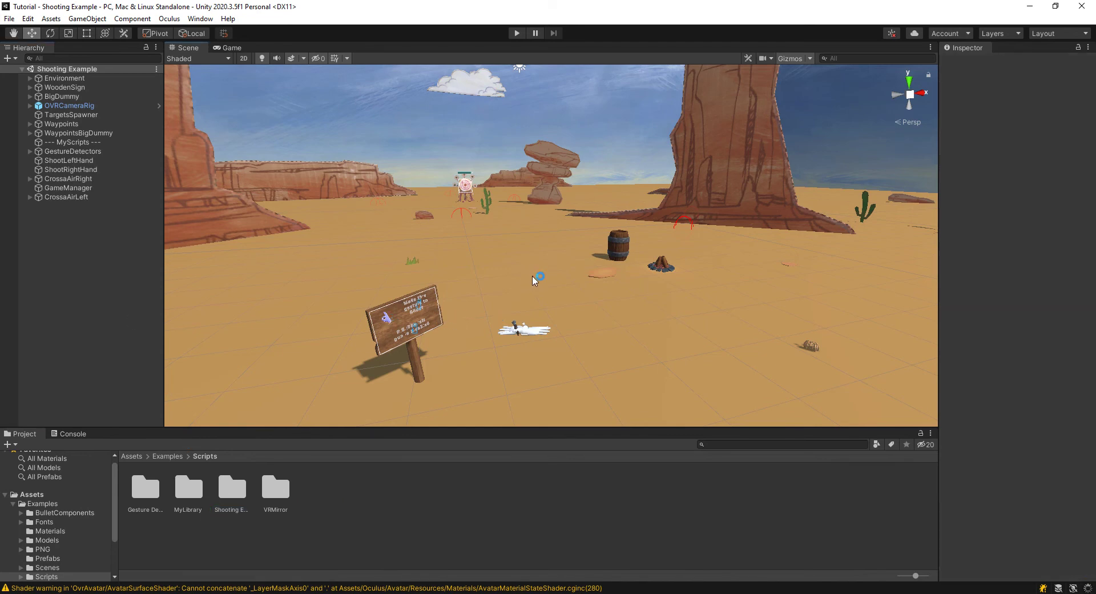
right_click_drag(530, 278, 500, 276)
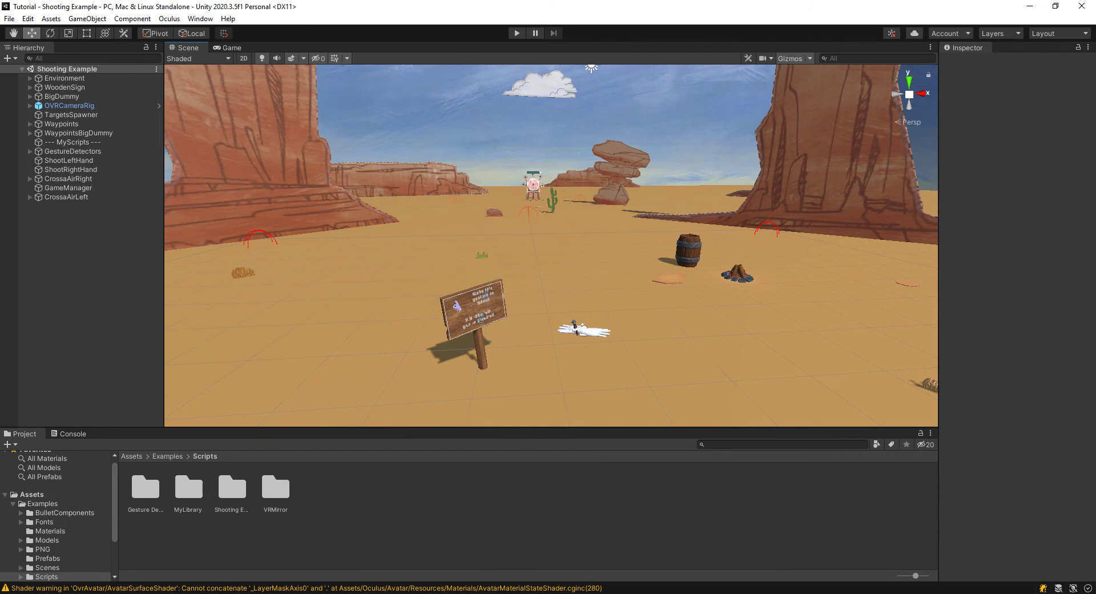
right_click_drag(658, 228, 543, 285)
right_click_drag(617, 289, 773, 313)
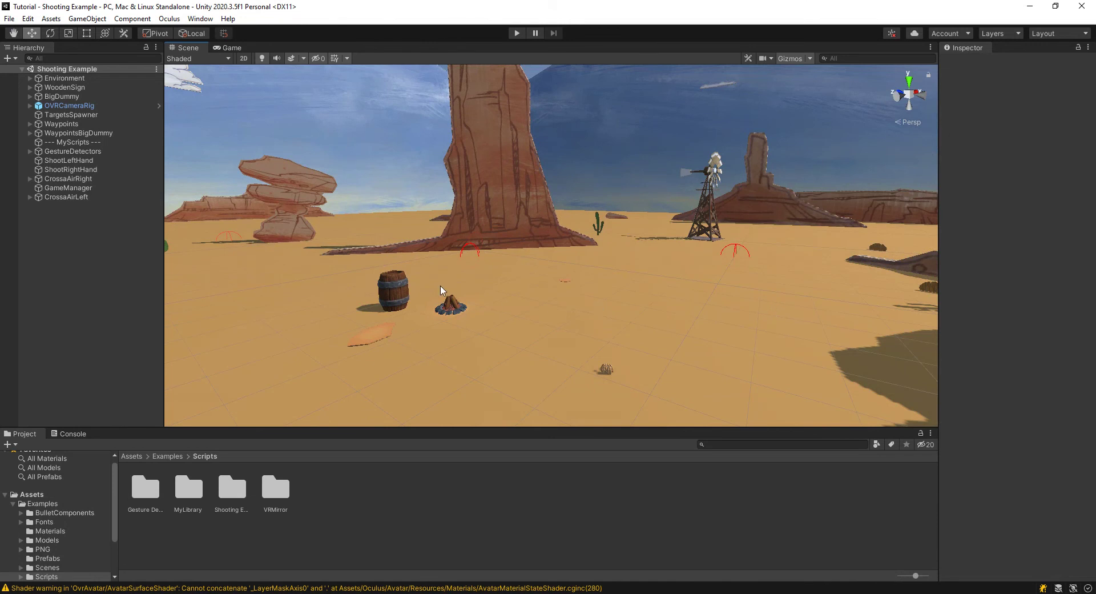
right_click_drag(602, 289, 421, 297)
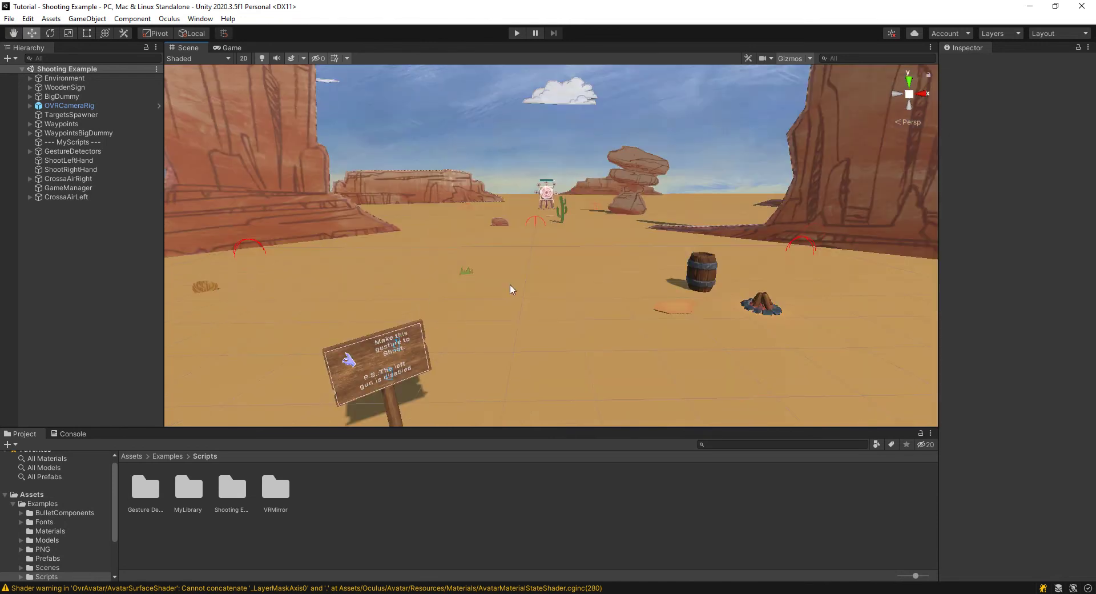